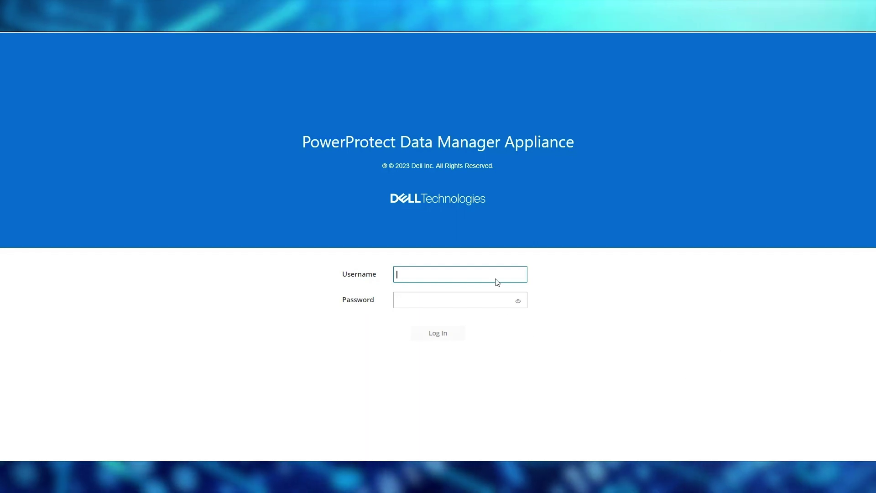
Step: Sign in to the appliance as admin with the admin password
text(admin)
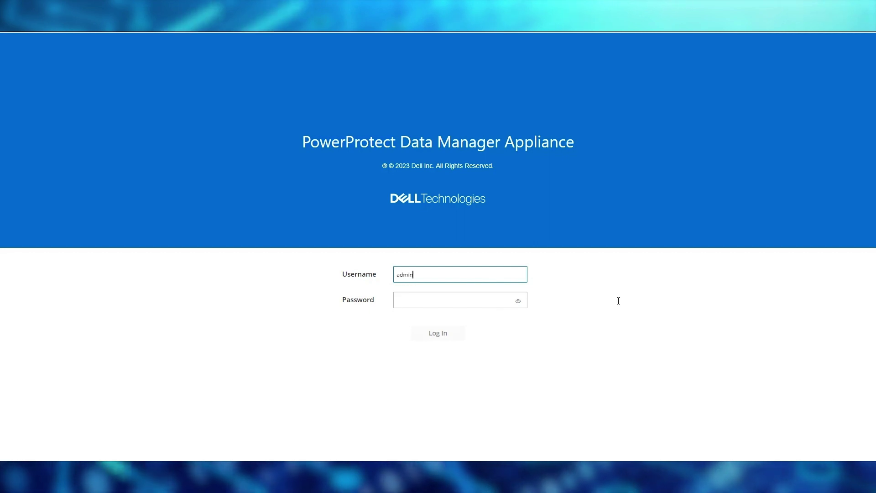
click(497, 305)
text(**********)
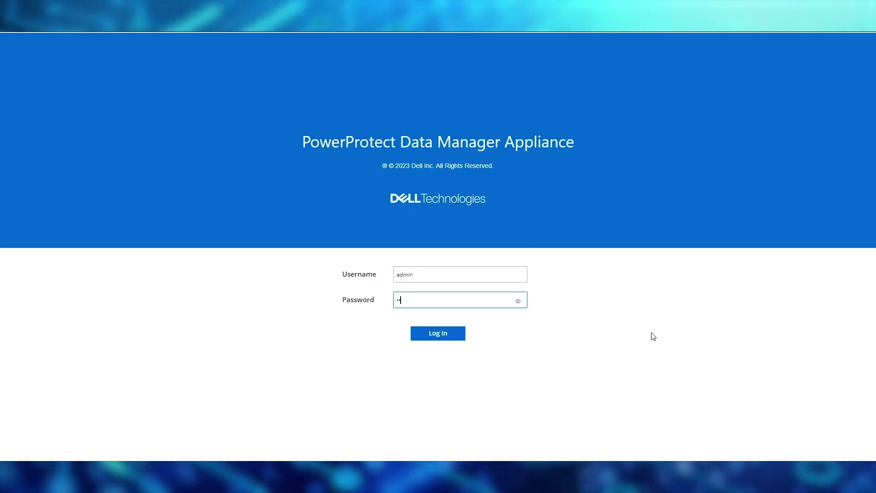
click(447, 331)
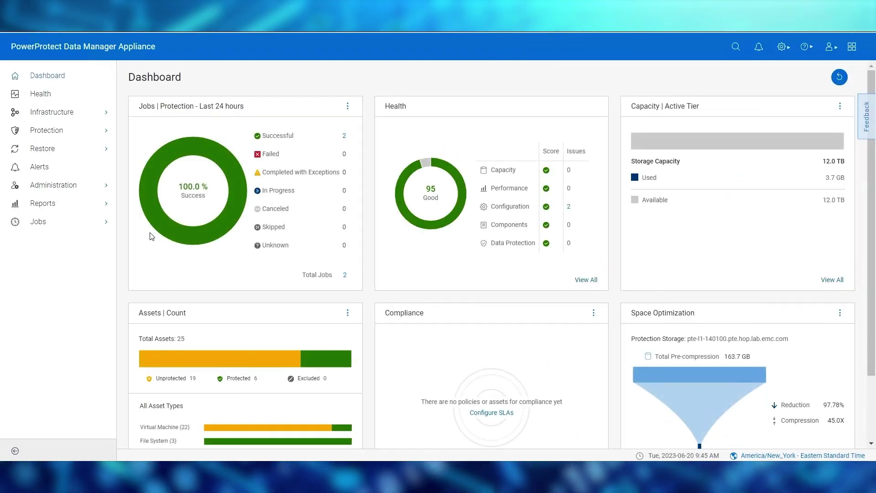
Step: Go to Administration > Access Control and show the Directory Settings tab
click(104, 186)
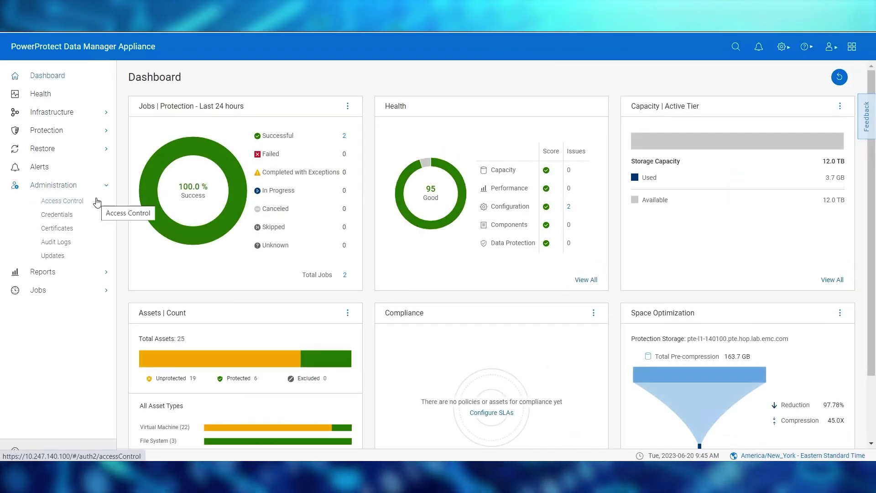
click(95, 202)
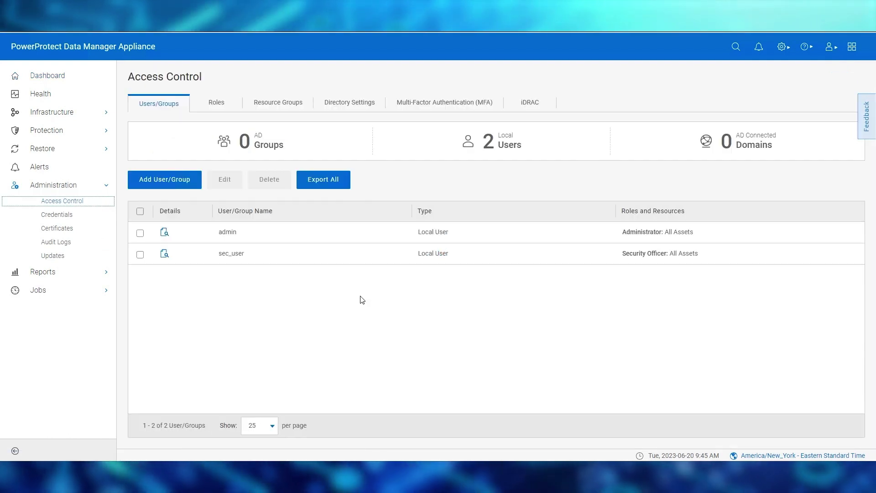
click(363, 109)
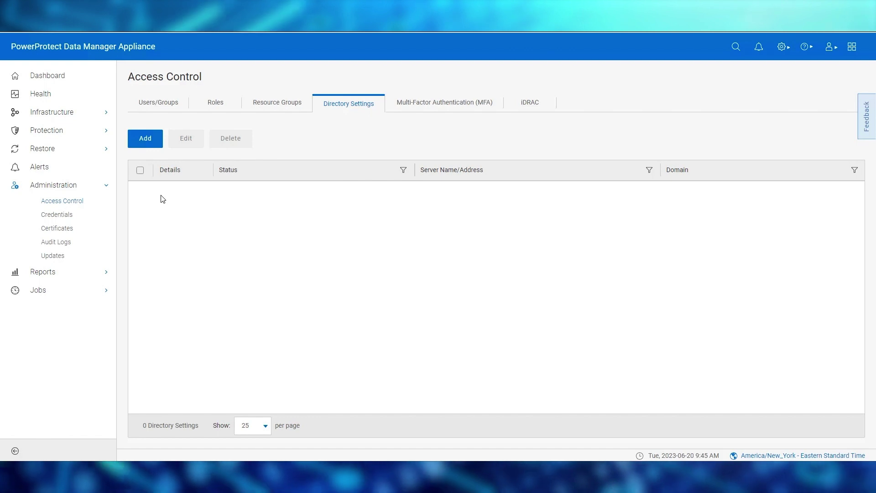
Step: Add a directory server 10.199.196.22 for crux.com with the domain administrator account and password
click(153, 140)
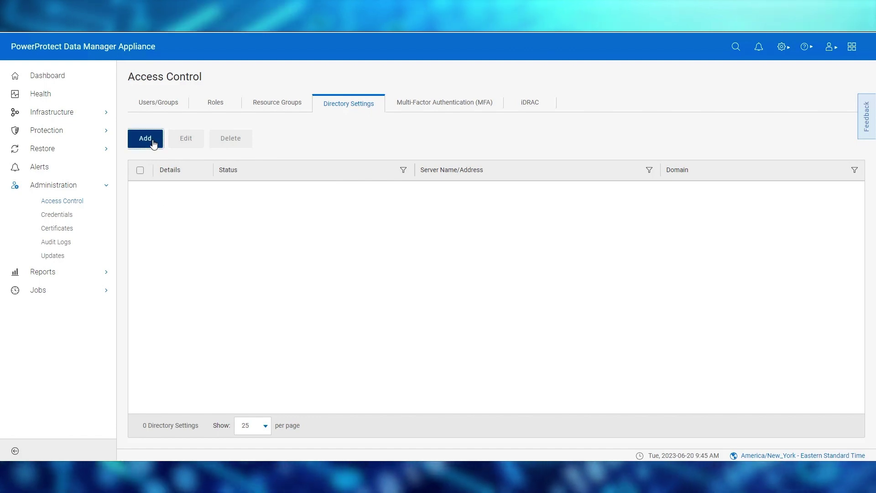
click(334, 188)
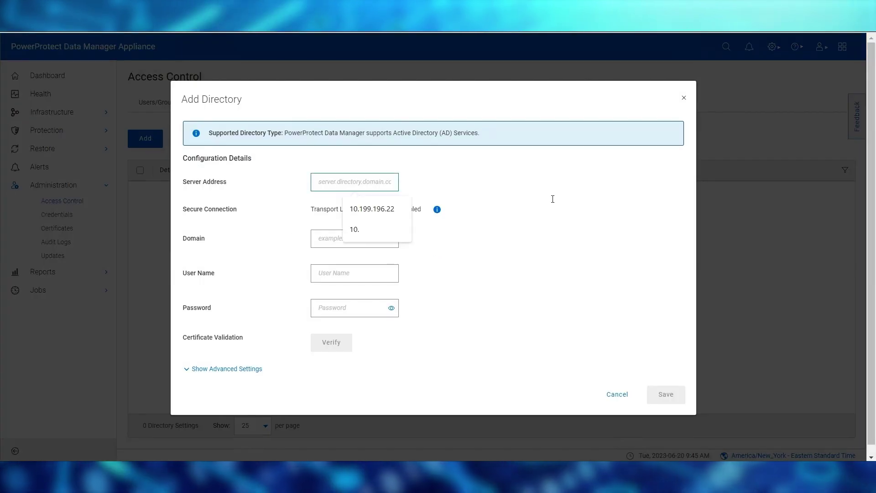
text(10.199.196.22)
click(395, 238)
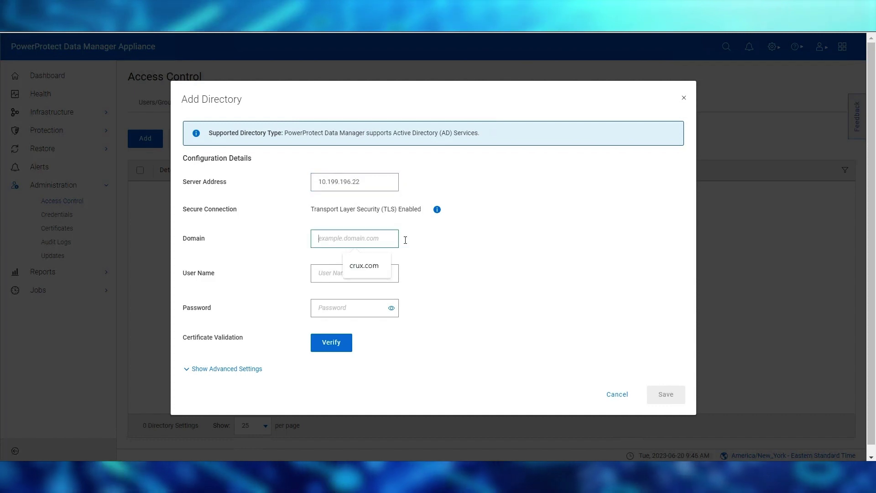
key(Tab)
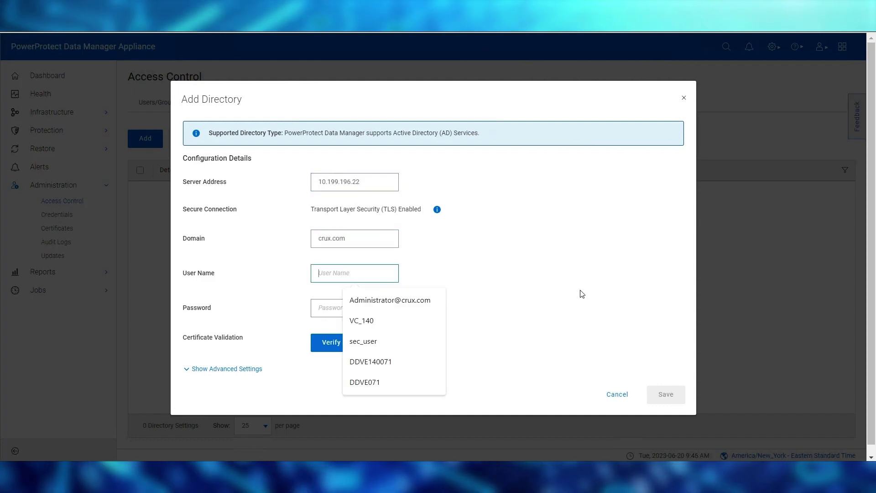
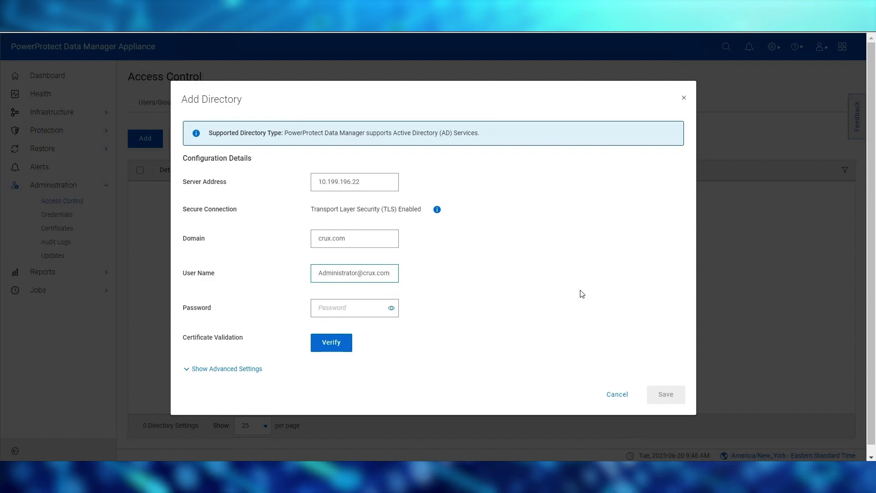
key(Tab)
text(•••••••••)
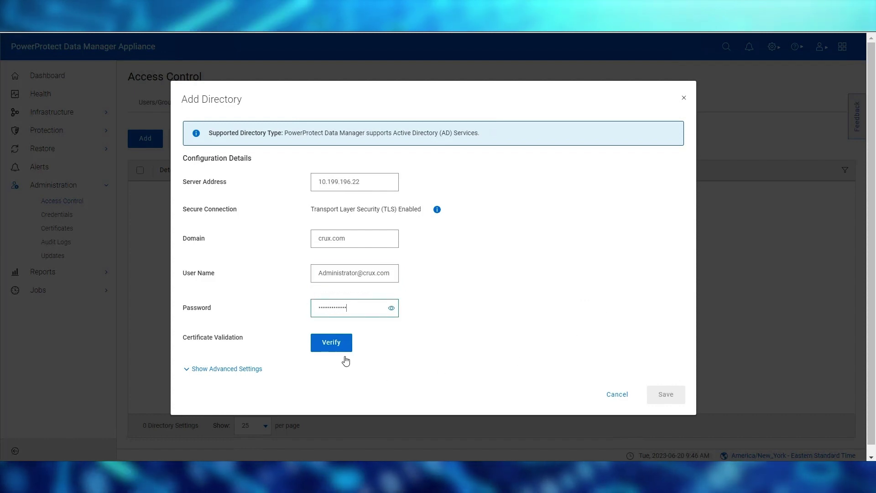
Step: Verify and accept the server certificate, review advanced settings, and save the directory
click(334, 348)
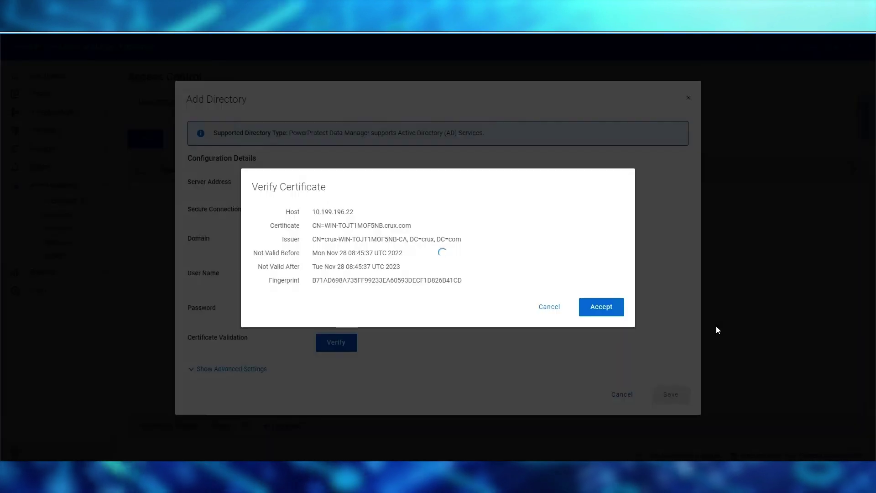
click(613, 307)
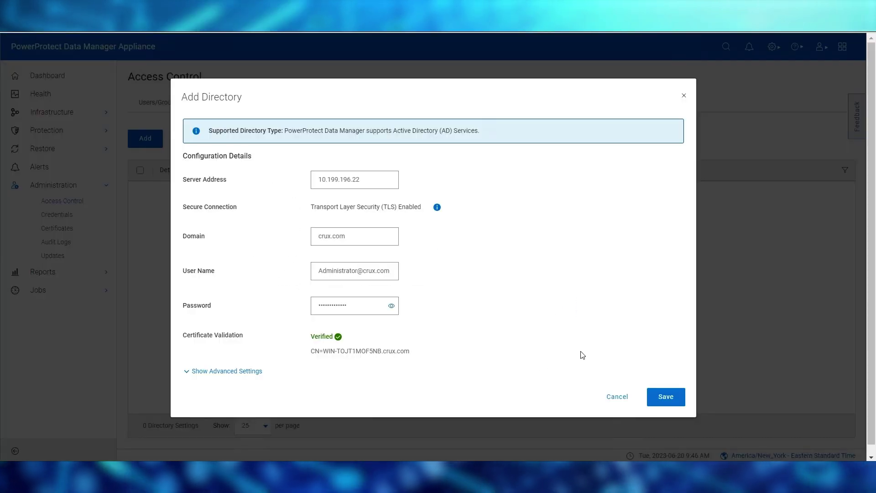
click(259, 374)
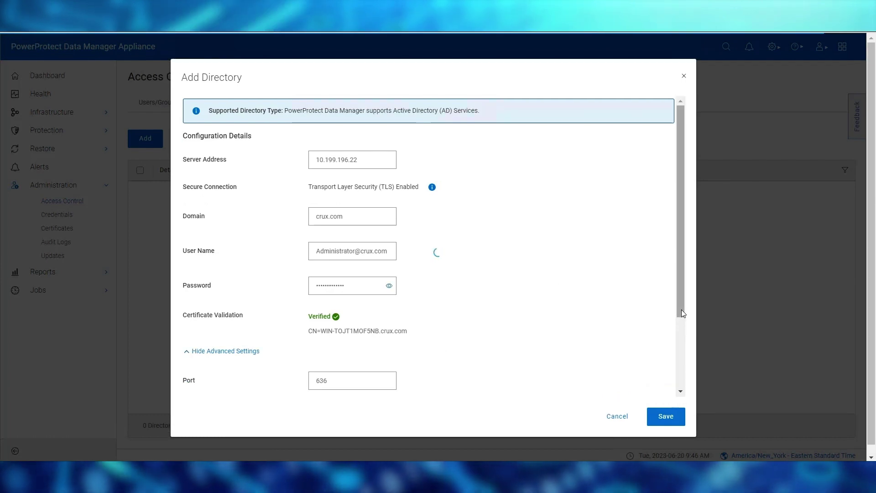
scroll(684, 365, down, 3)
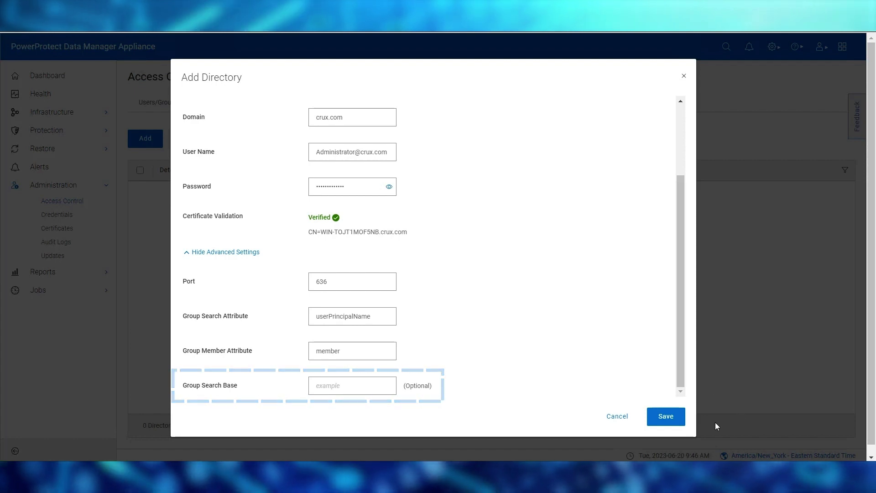
click(678, 421)
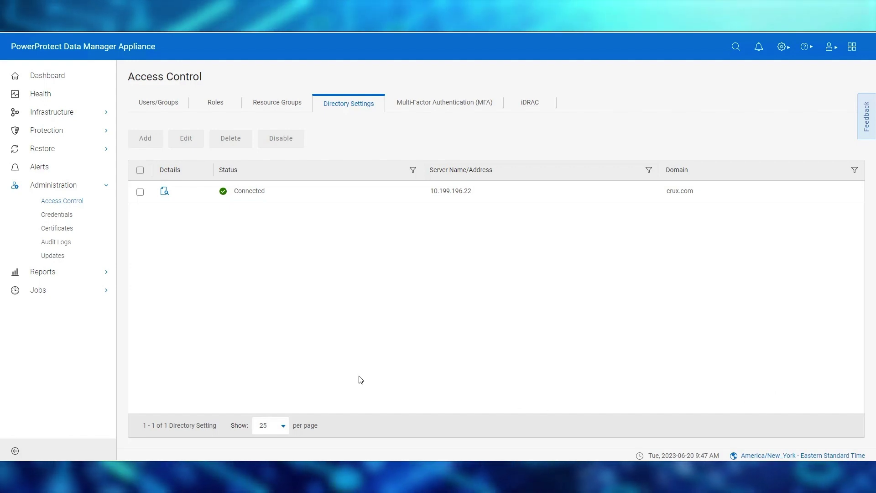
Step: Return to the Users/Groups tab, now showing one connected AD domain
click(168, 109)
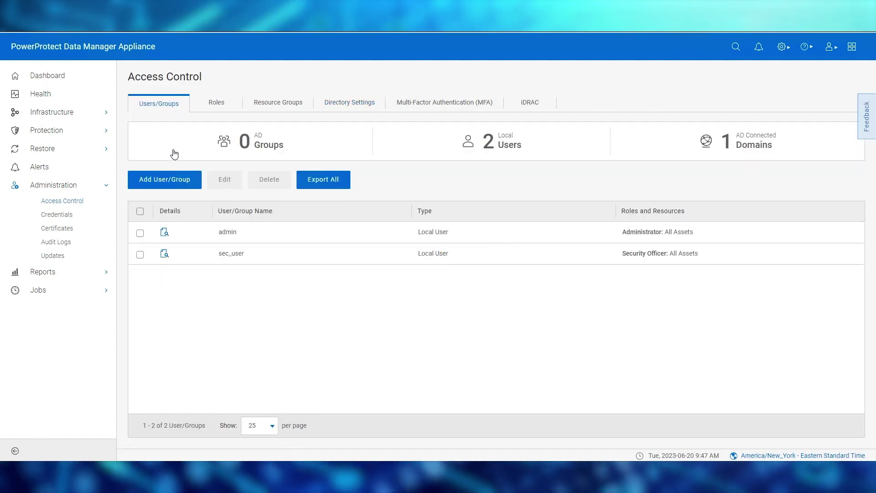
Step: Enter AD group crux_BackupAdministrator from the crux.com domain and advance to the Role step
click(166, 181)
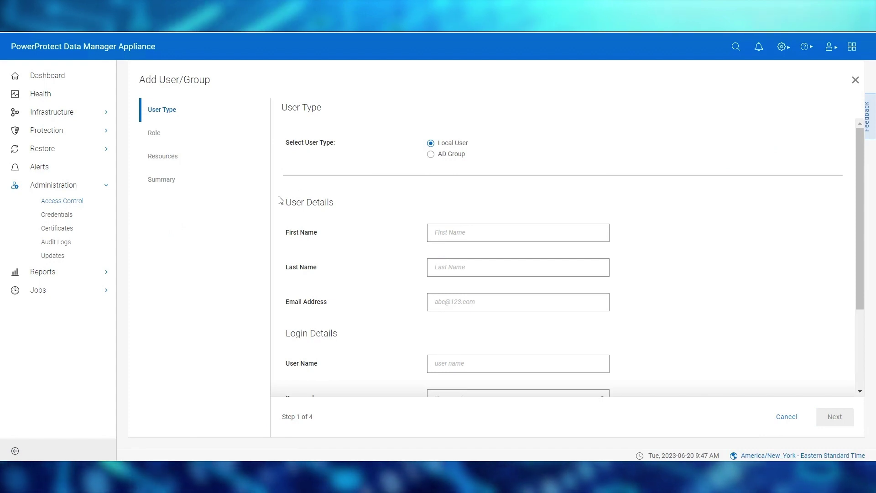
click(432, 155)
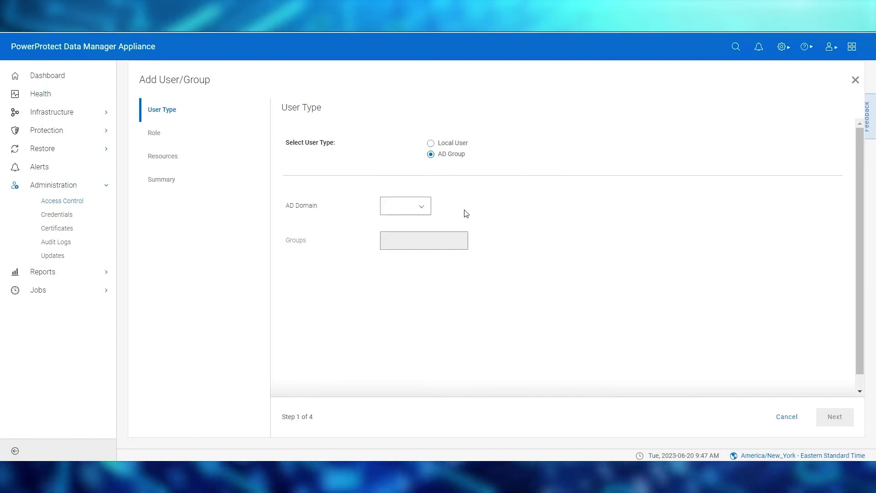
click(422, 206)
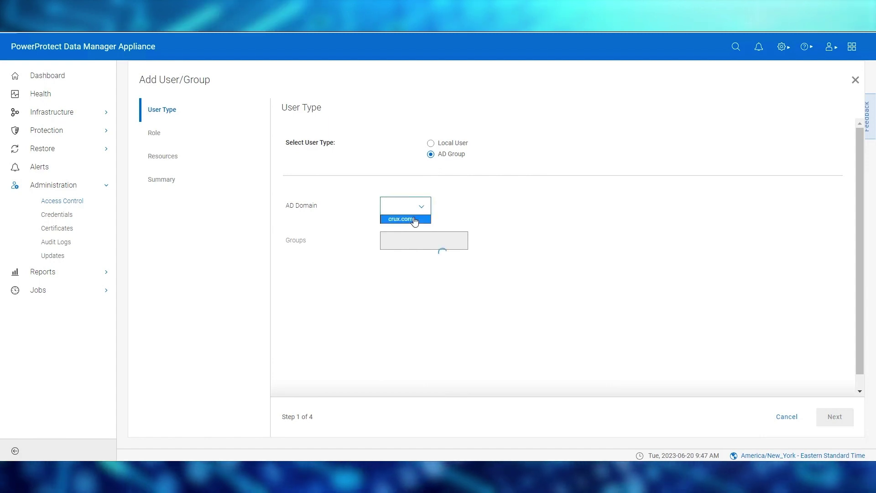
click(416, 219)
click(453, 246)
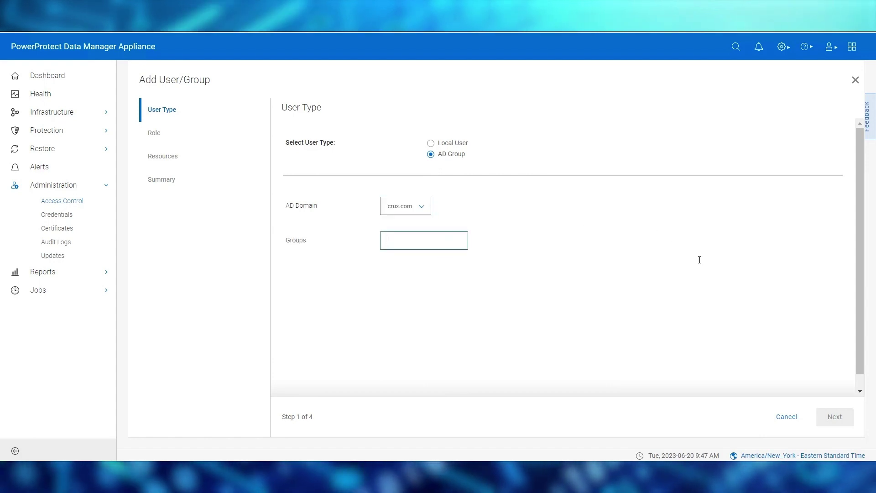
text(cr)
text(ux_BackupAdministrator)
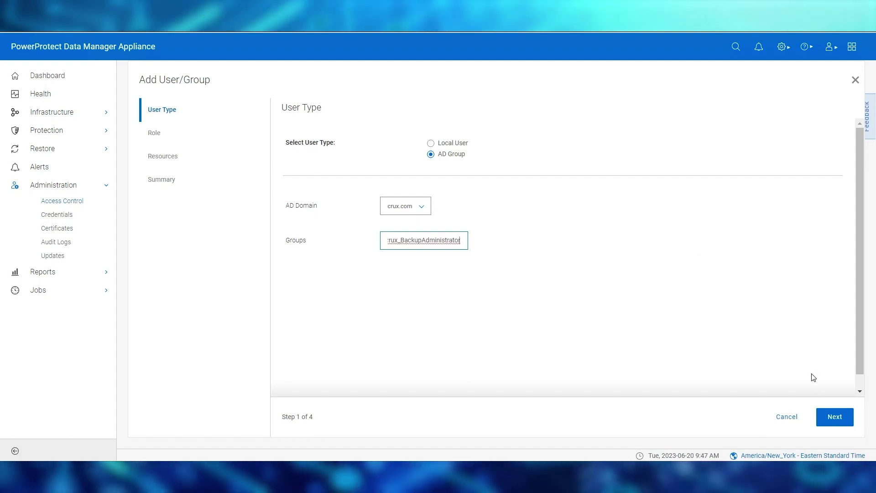
click(832, 418)
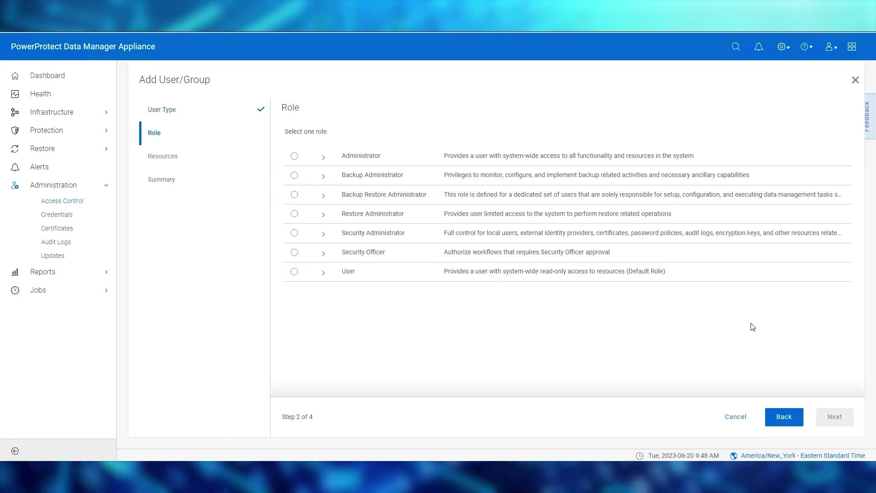
Step: Review the privilege lists of the Administrator, Backup Administrator and User roles
click(323, 156)
mouse_move(375, 225)
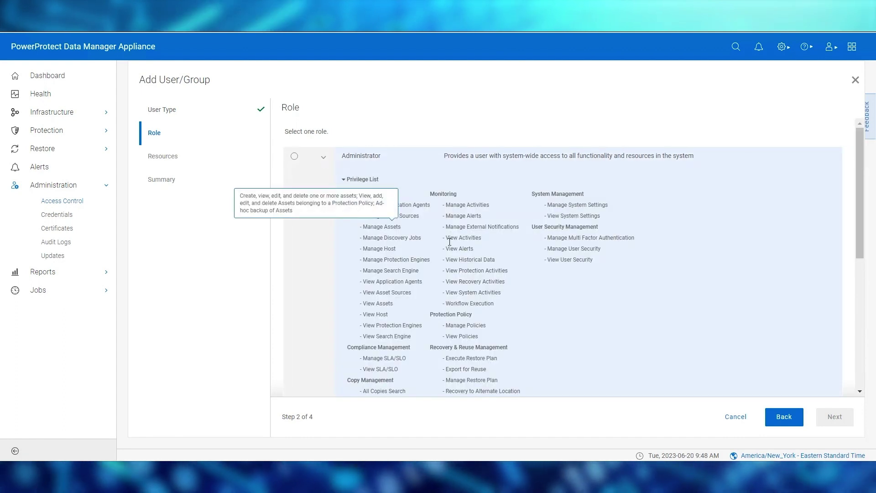
mouse_move(574, 250)
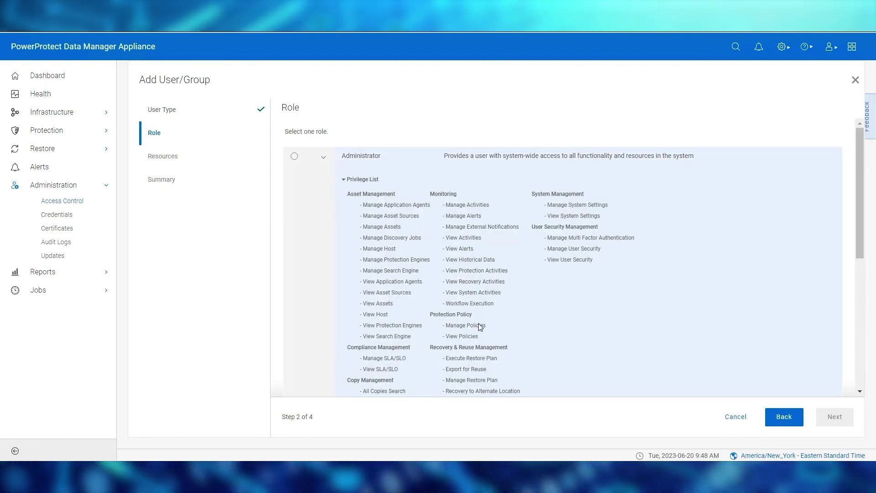
click(323, 158)
click(325, 176)
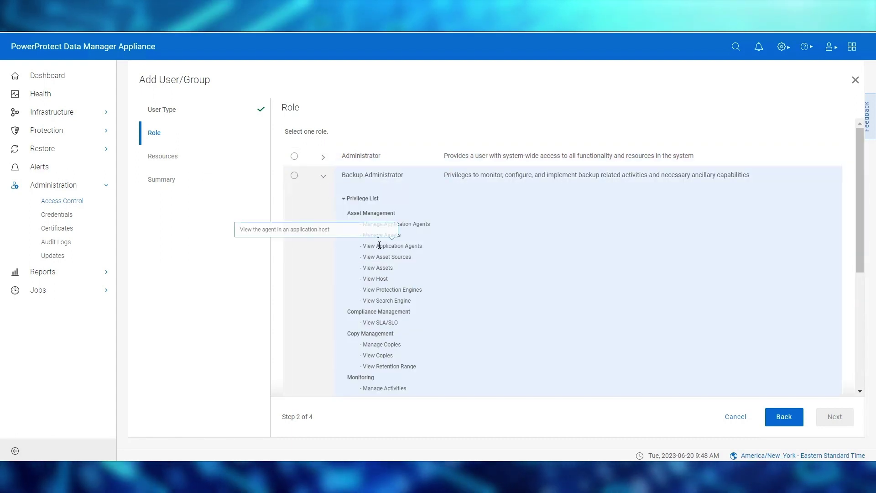
mouse_move(384, 291)
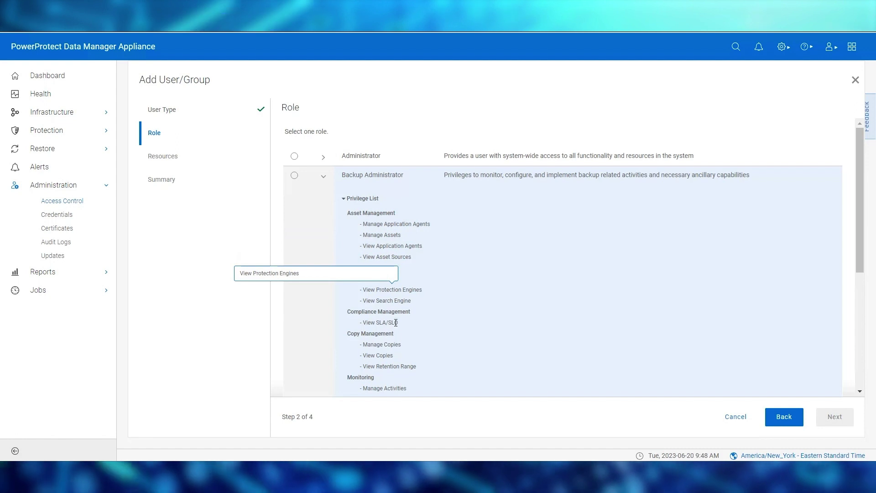
mouse_move(413, 368)
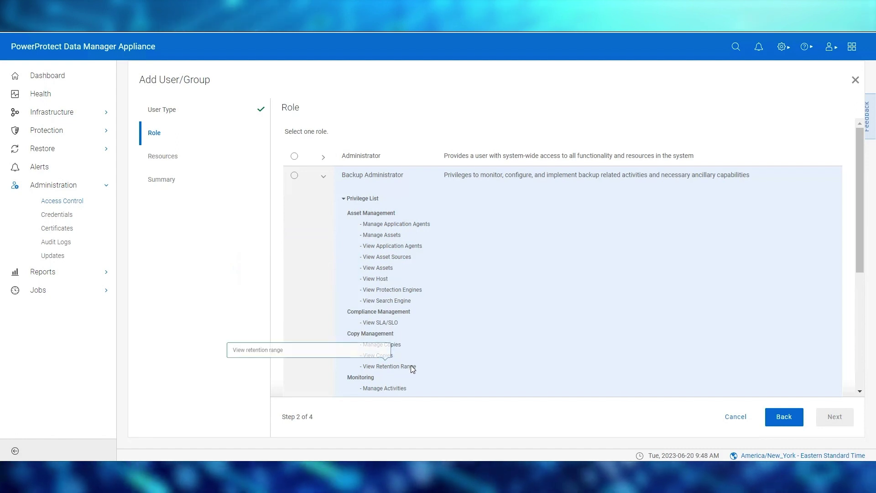
click(323, 177)
click(324, 273)
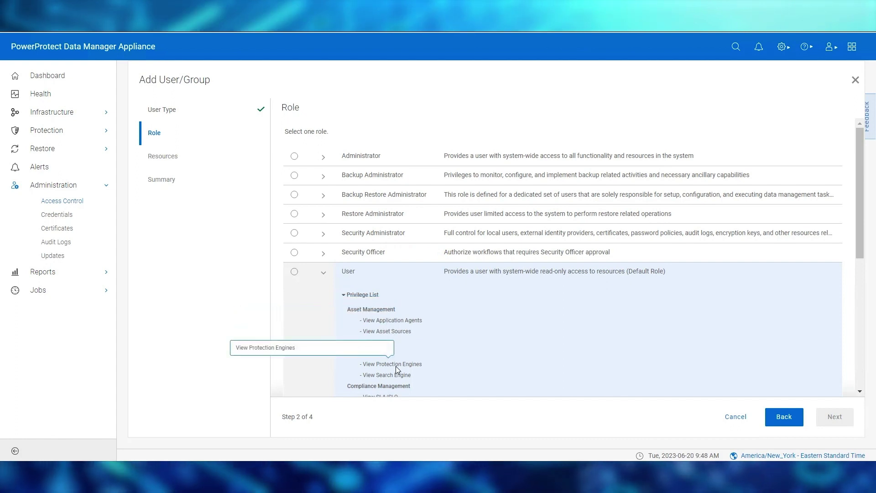
click(324, 274)
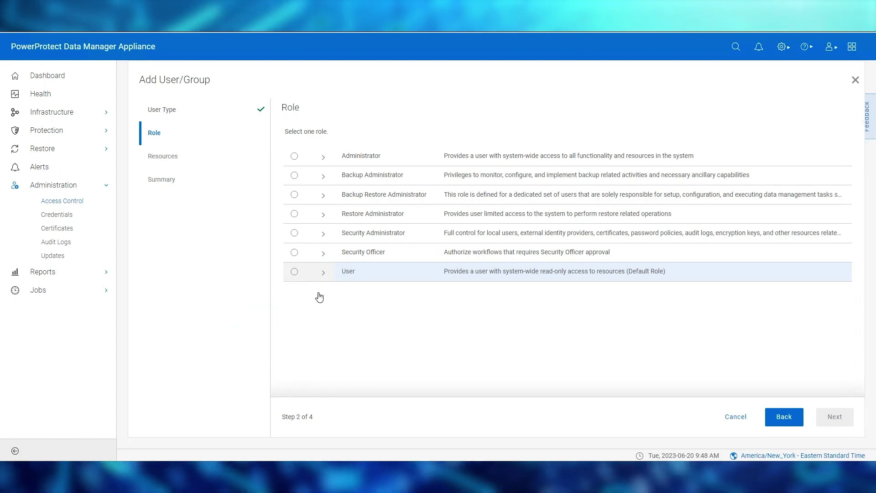
Step: Assign the Administrator role on All Assets and finish the wizard
click(295, 159)
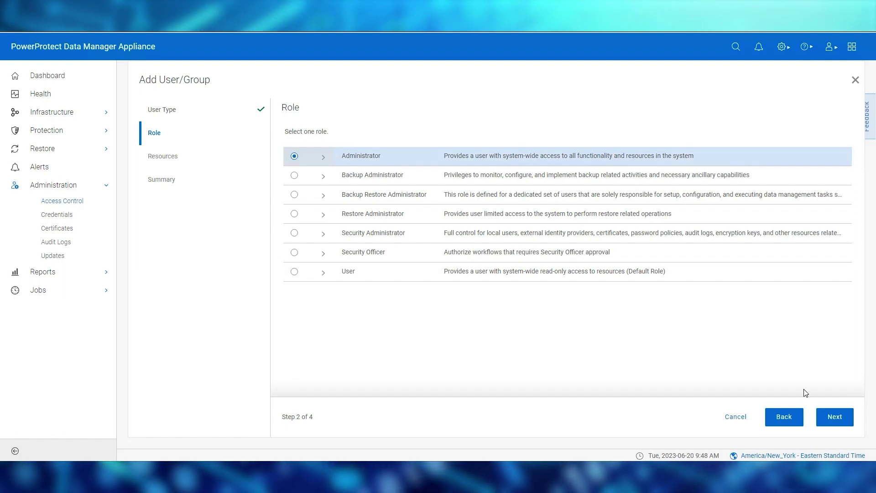
click(827, 418)
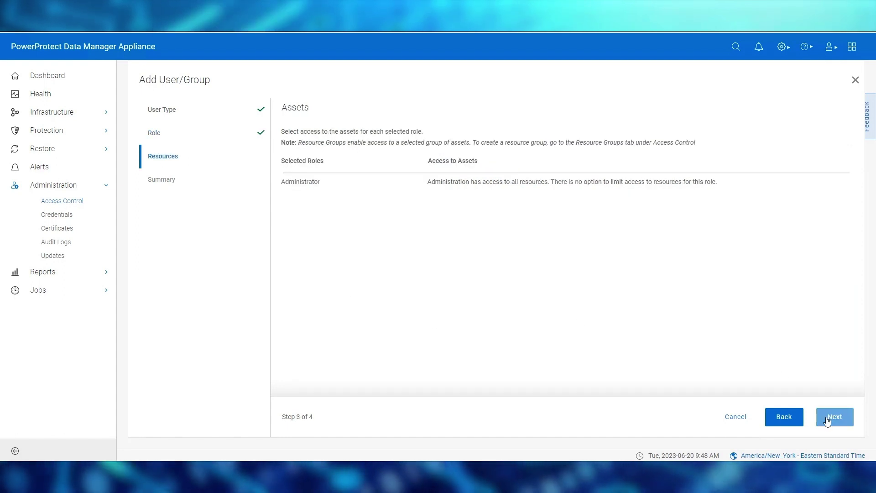
click(827, 420)
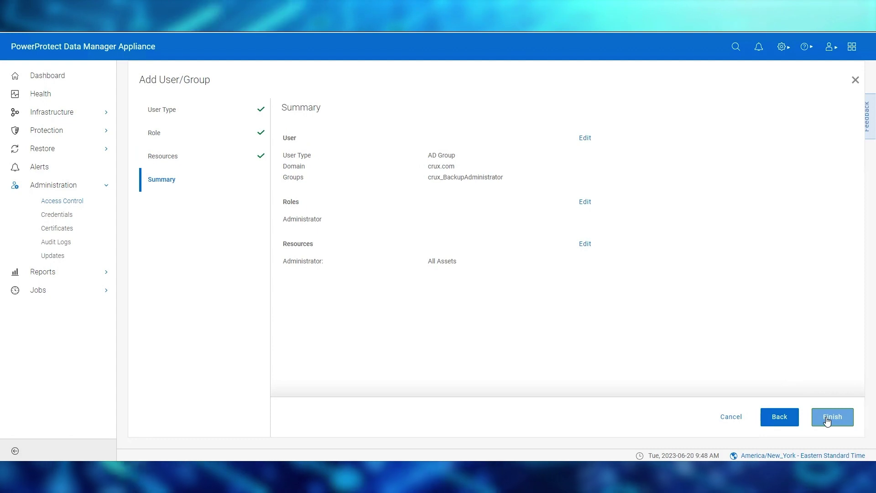
click(828, 419)
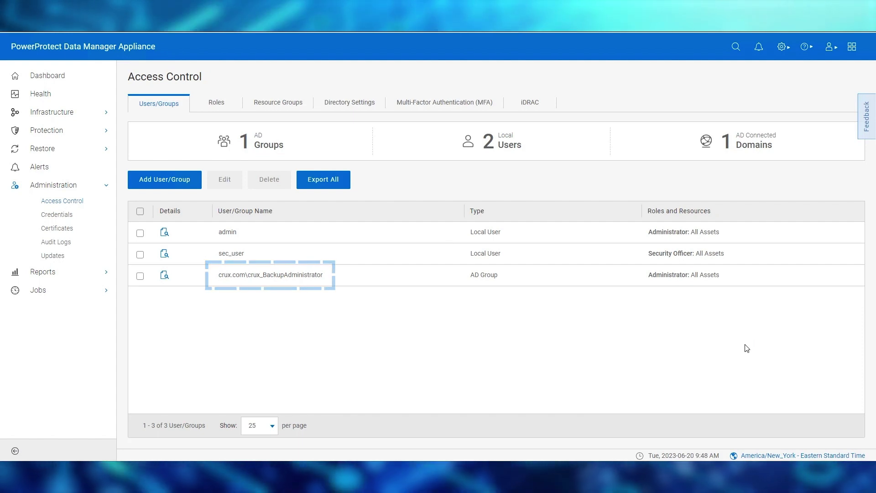
Step: Start a new Add User/Group entry for another AD group
click(179, 185)
Step: Enter AD group crux_BackupUsers from the crux.com domain
click(450, 155)
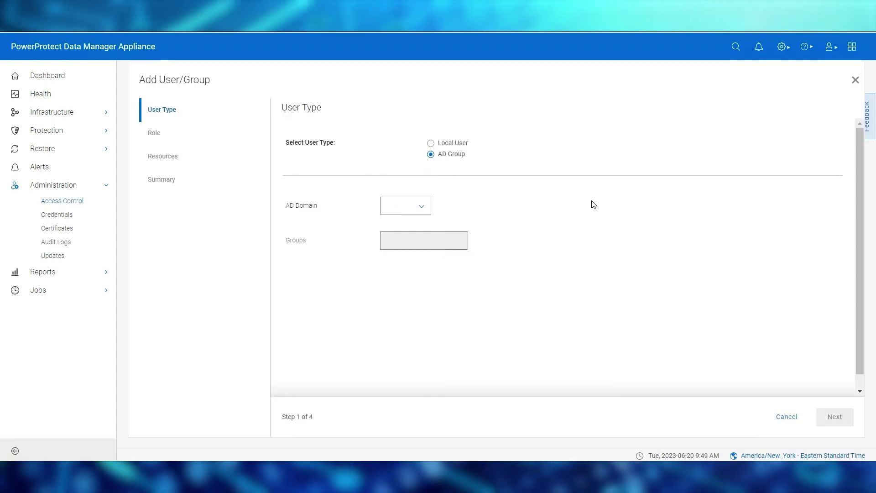
click(422, 209)
click(420, 218)
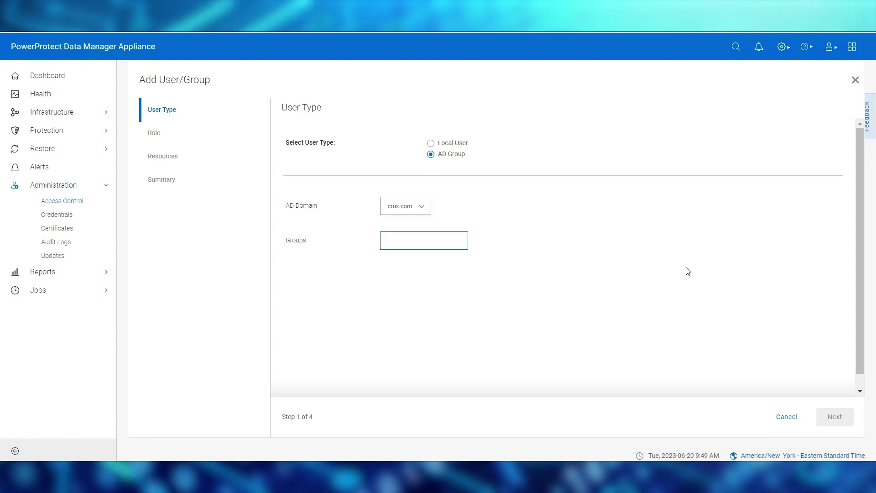
text(crux_Backup)
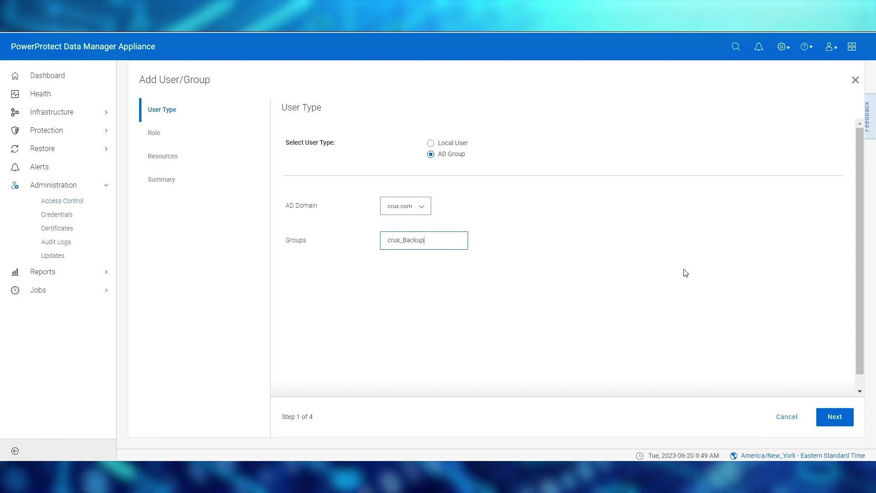
text(Users)
click(831, 416)
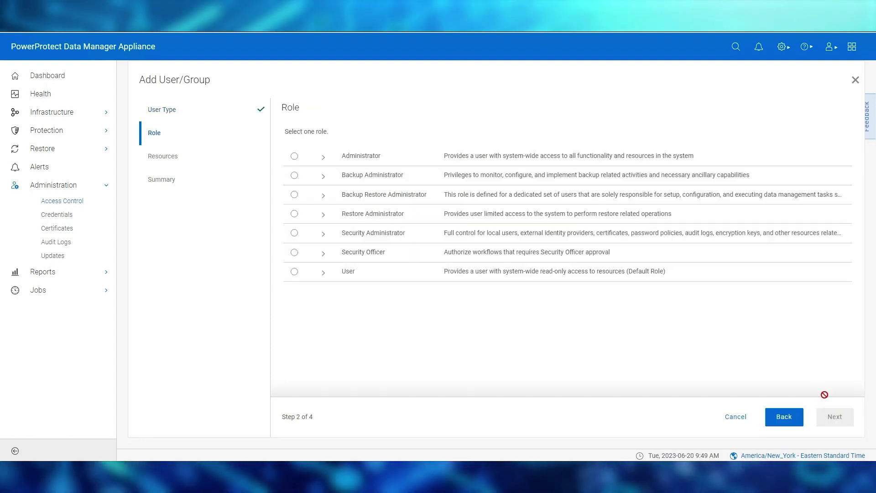
Step: Give the group the read-only User role and finish the mapping
click(294, 272)
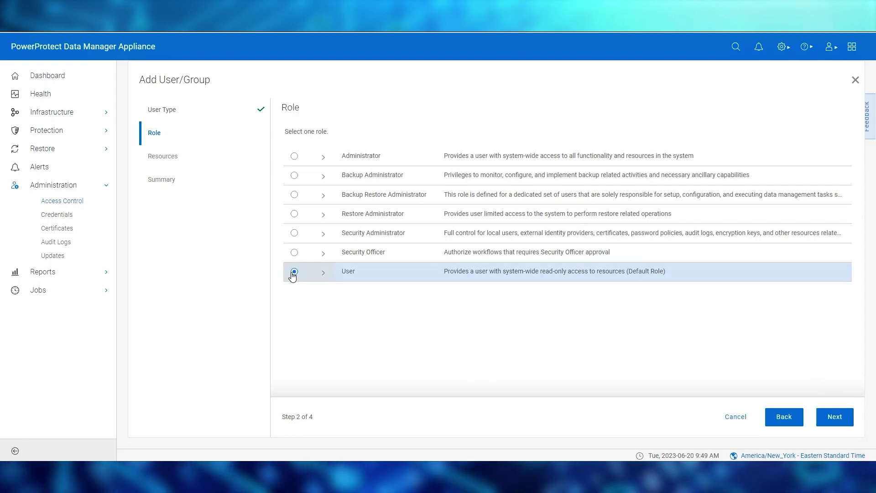
click(835, 417)
click(836, 417)
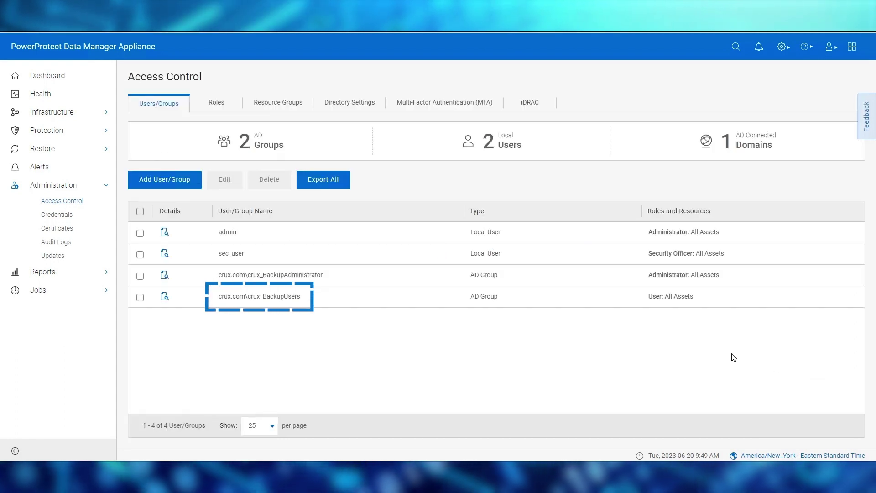
Step: Log out and sign in with the administrator-group AD user's credentials
click(830, 47)
click(806, 113)
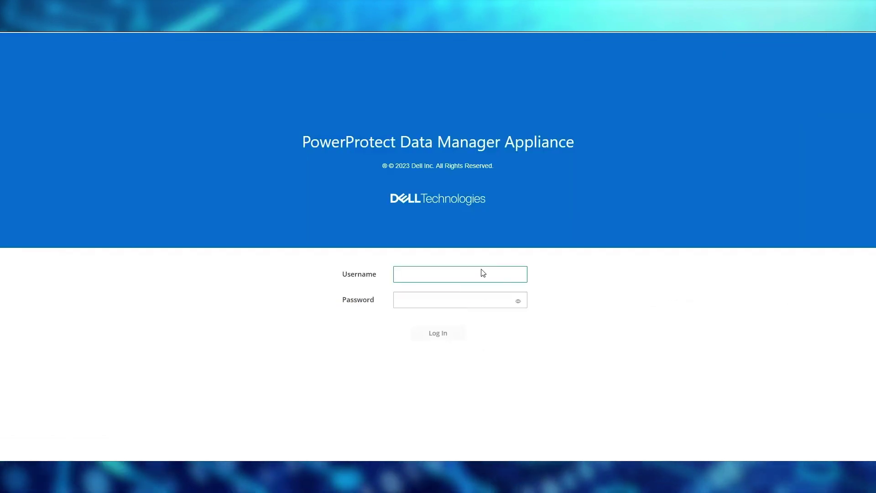
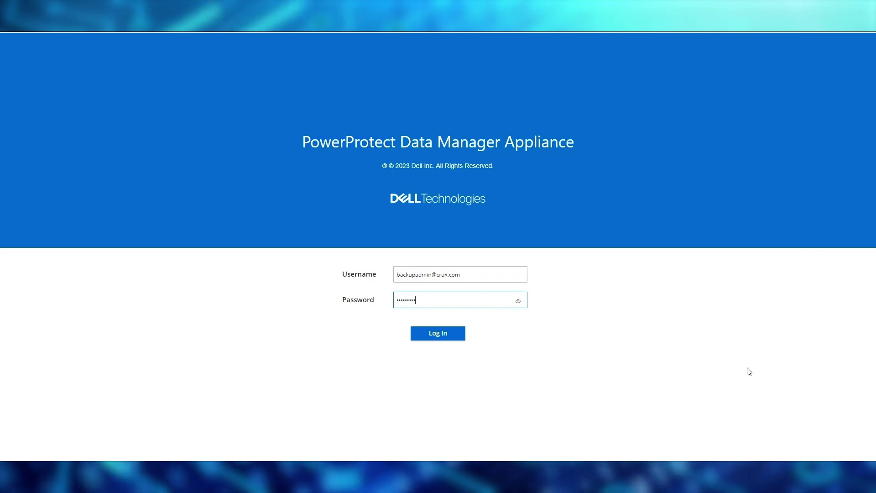
key(Return)
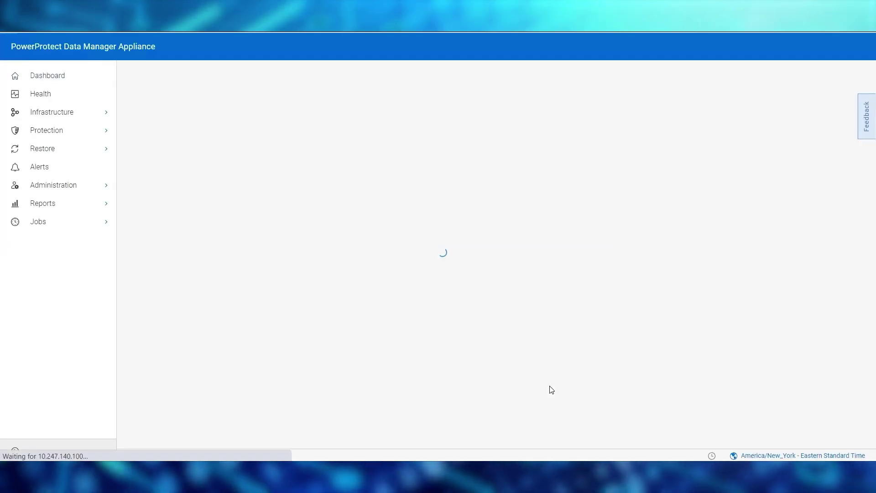
Step: Under Infrastructure > Asset Sources, enable Microsoft Exchange Server and Microsoft SQL Server
click(106, 112)
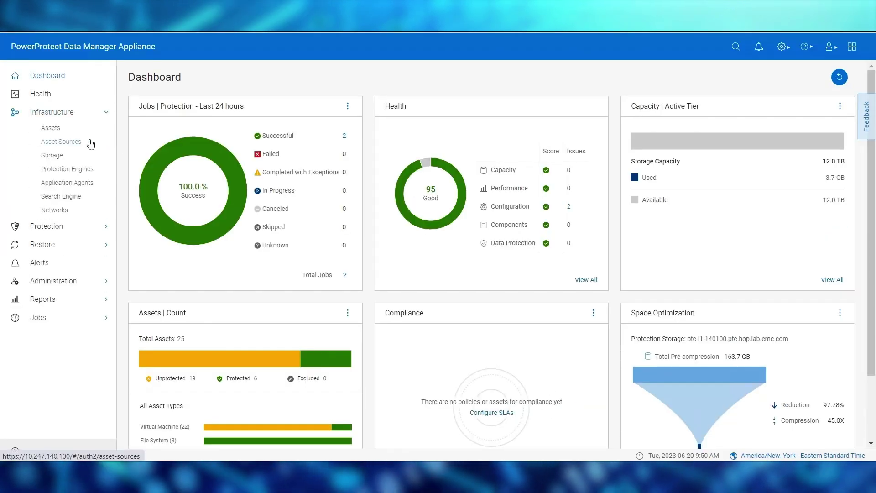
click(87, 141)
click(224, 105)
click(274, 103)
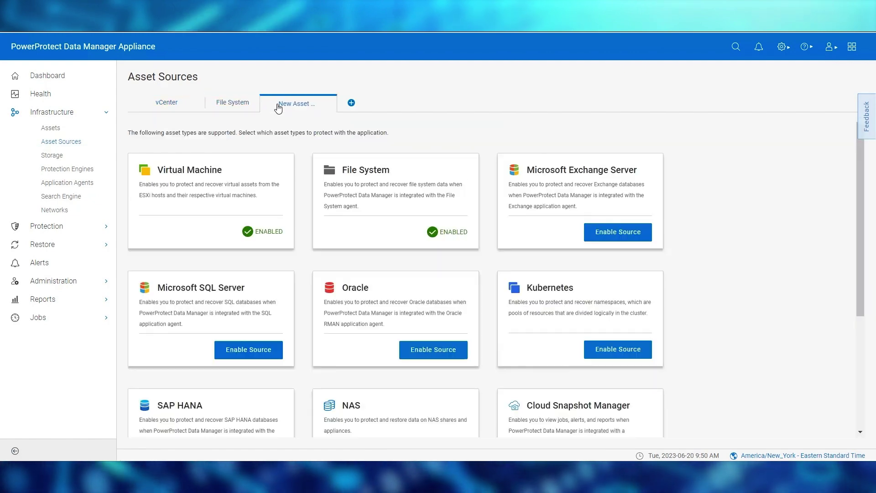
click(598, 230)
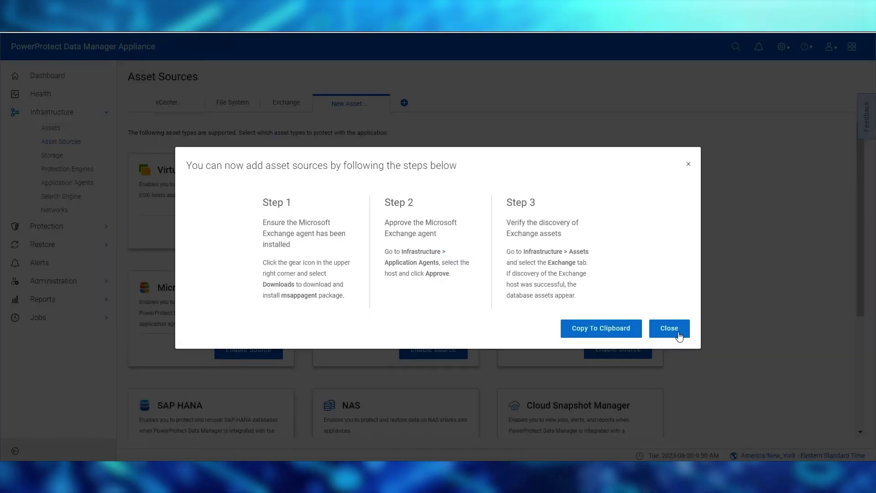
click(676, 331)
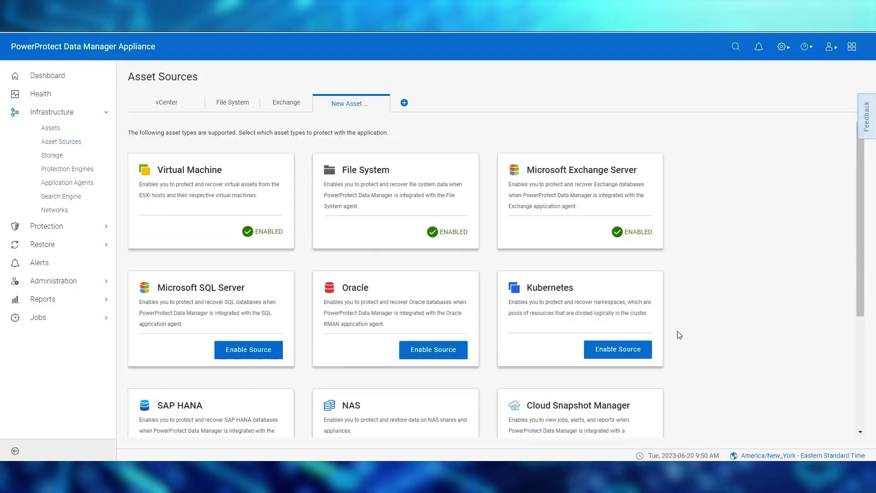
click(273, 348)
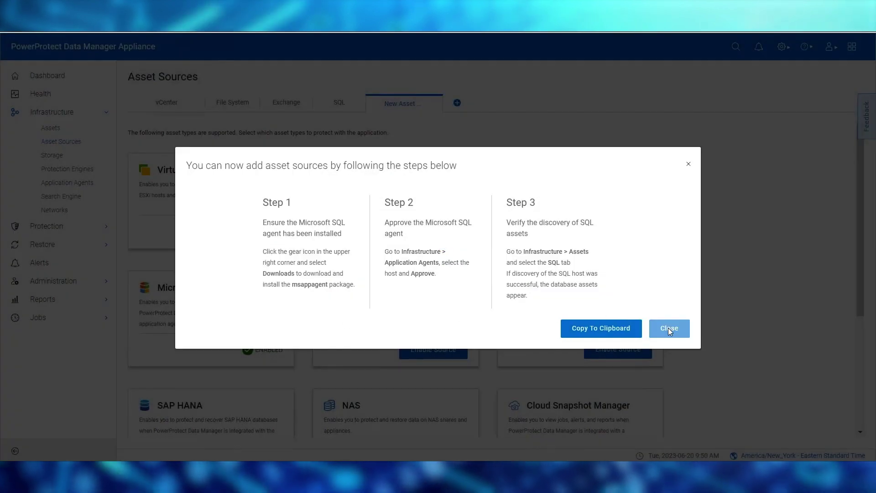
click(668, 327)
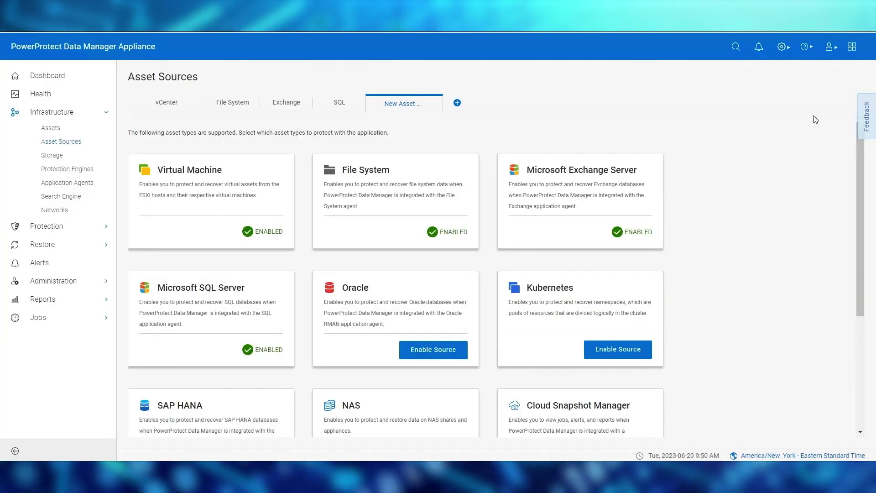
Step: Log out and sign in as the BackupUsers-group AD user with its password
click(827, 52)
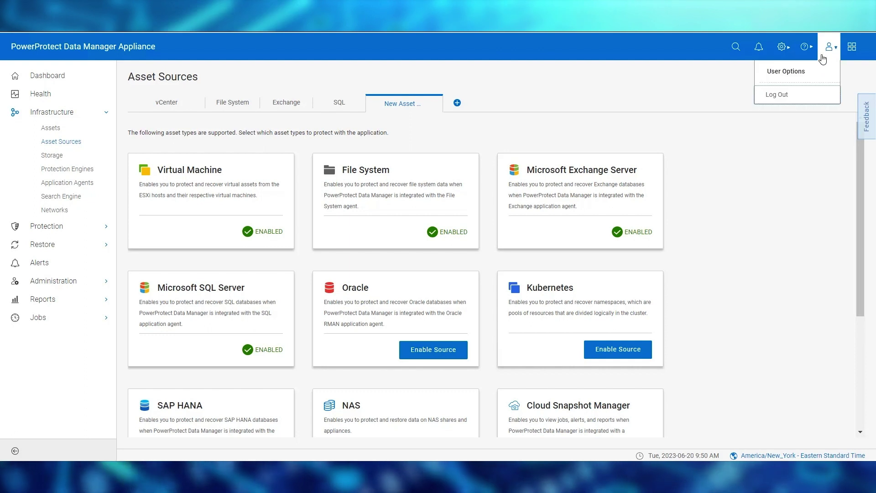
click(803, 100)
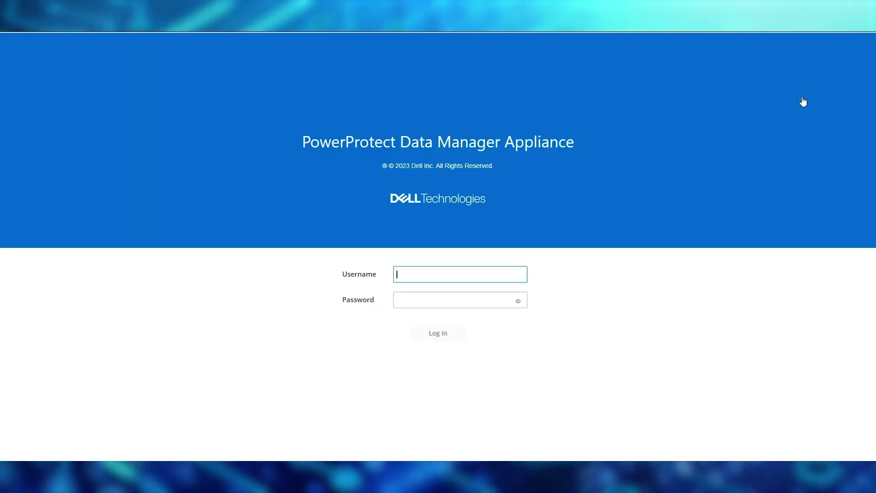
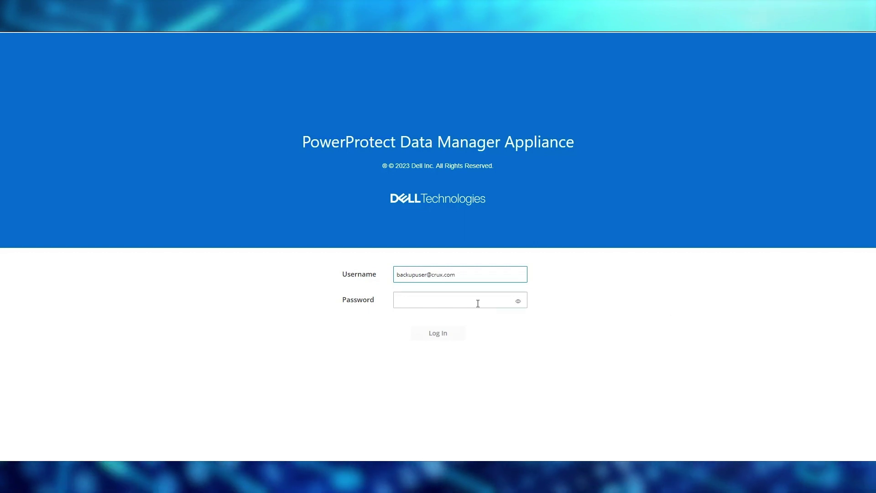
click(477, 301)
text(***)
click(445, 335)
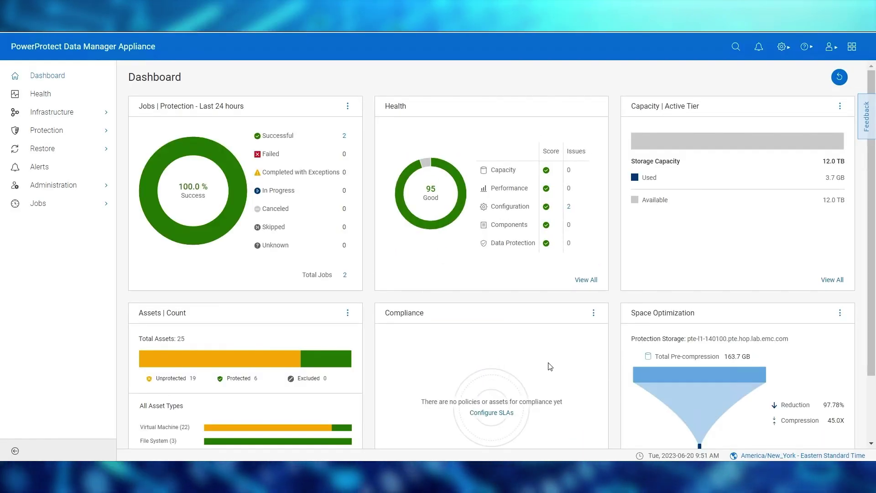
Step: Under Infrastructure > Asset Sources, try disabling the Exchange asset source and dismiss the insufficient-privileges error
click(105, 114)
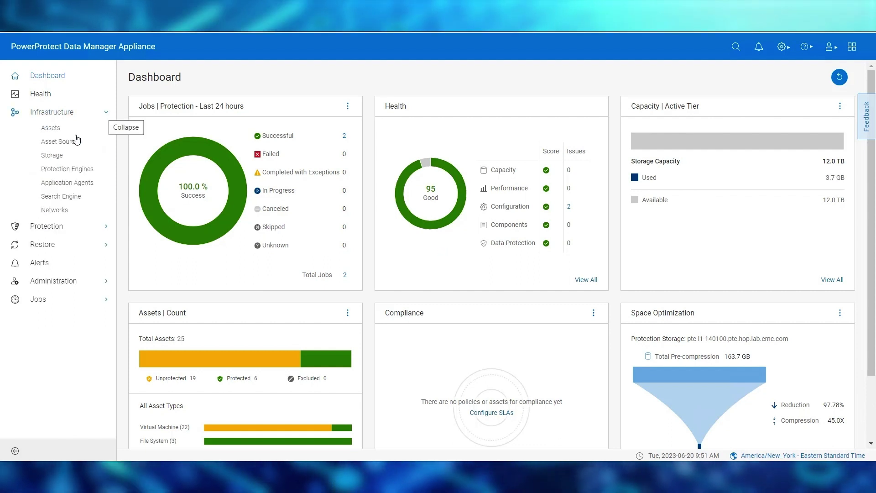
click(68, 142)
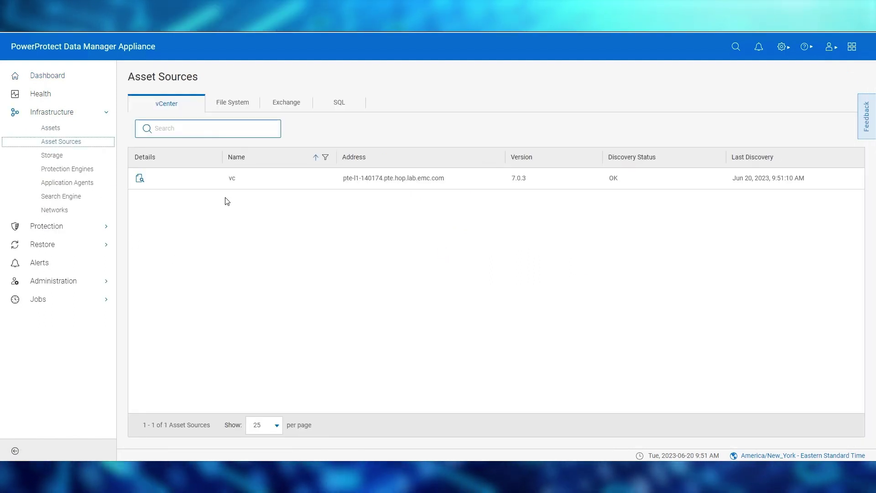
click(241, 108)
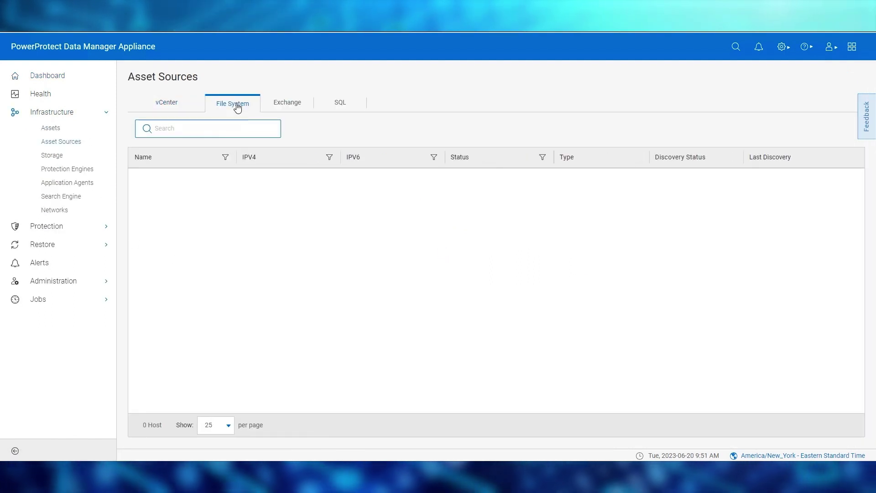
click(296, 108)
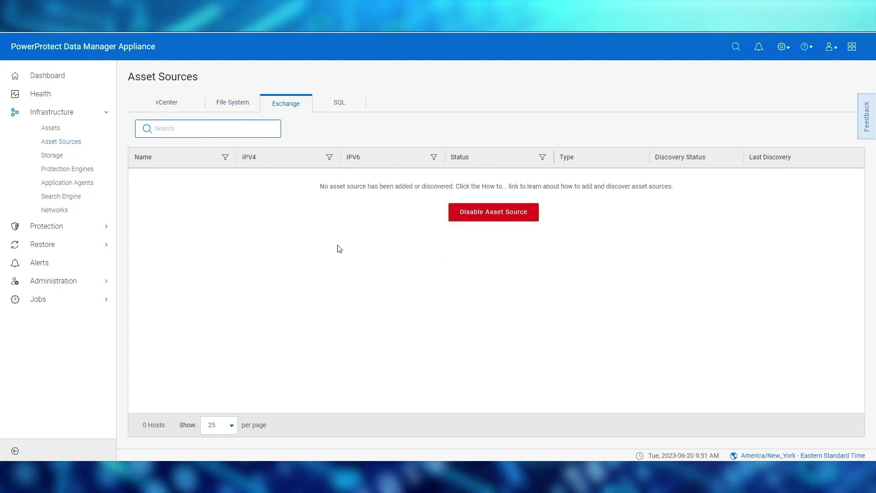
click(487, 219)
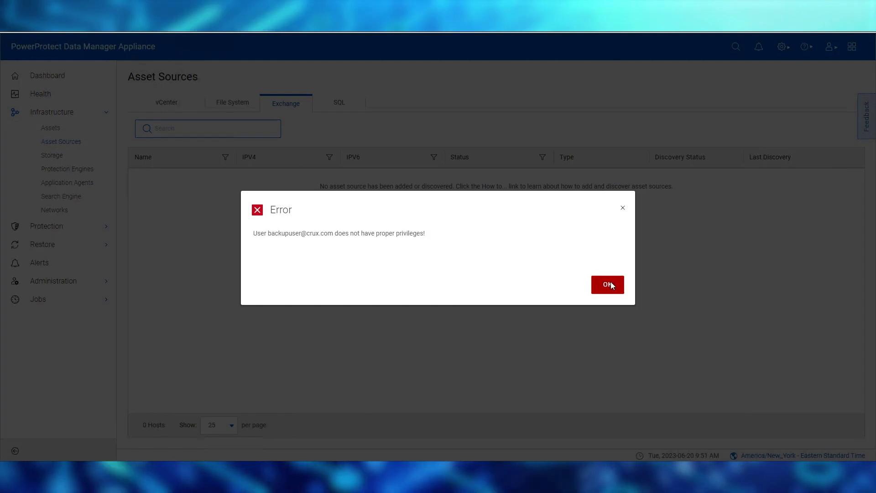
click(610, 284)
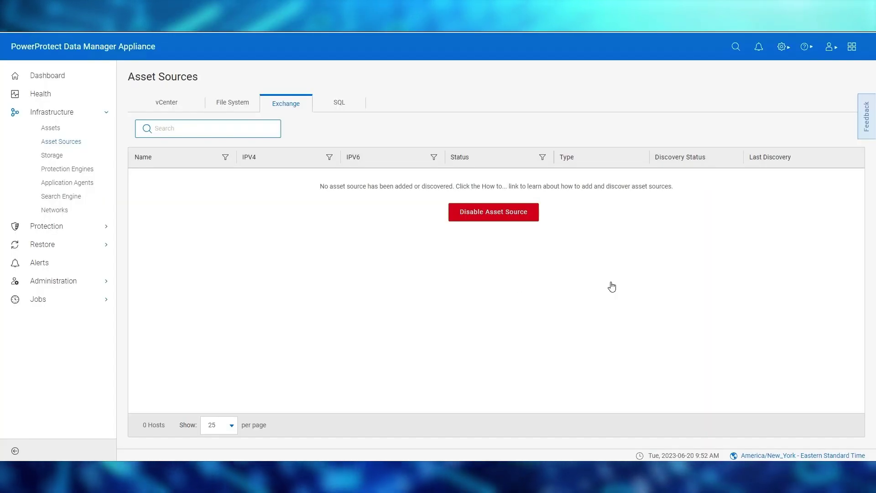